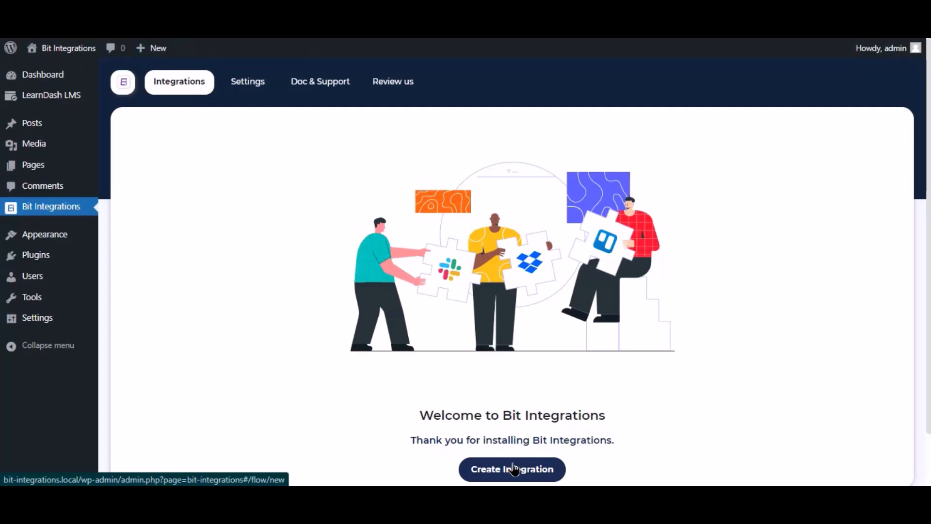
- Create a new integration and choose LearnDash LMS as its trigger
click(542, 470)
text(ler)
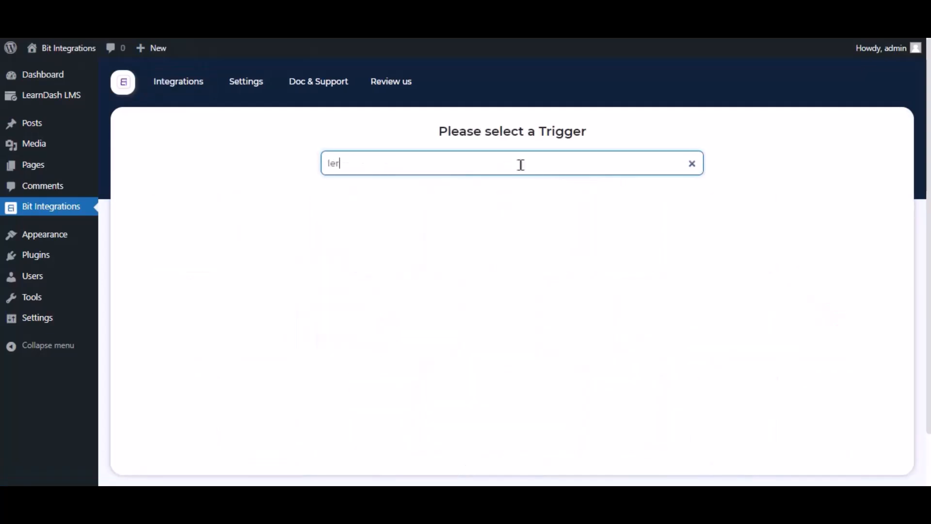
key(BackSpace)
text(a)
click(523, 199)
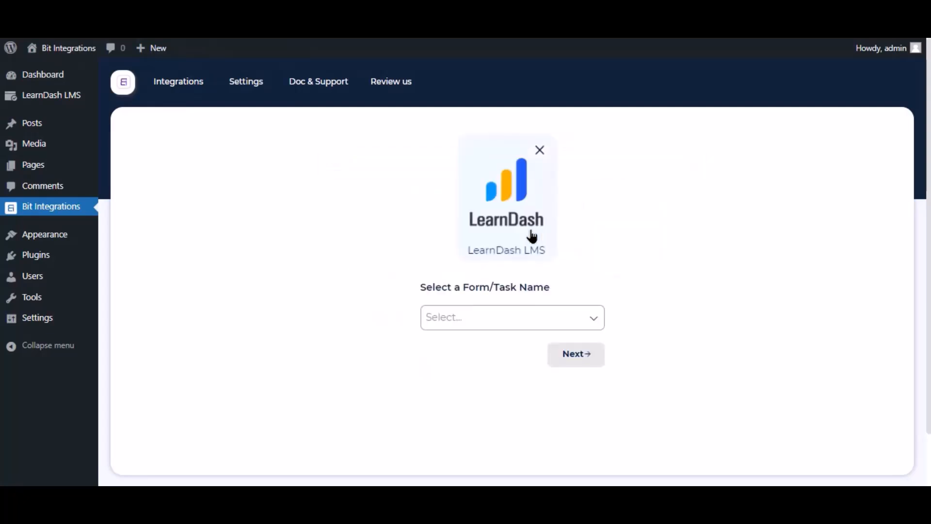
- Select the form/task name for the LearnDash LMS trigger and fill in its related options
click(495, 326)
click(484, 343)
click(635, 323)
click(466, 377)
click(467, 268)
- Continue to the action selection, search for "wp" and choose WPWebhooks as the action
click(577, 408)
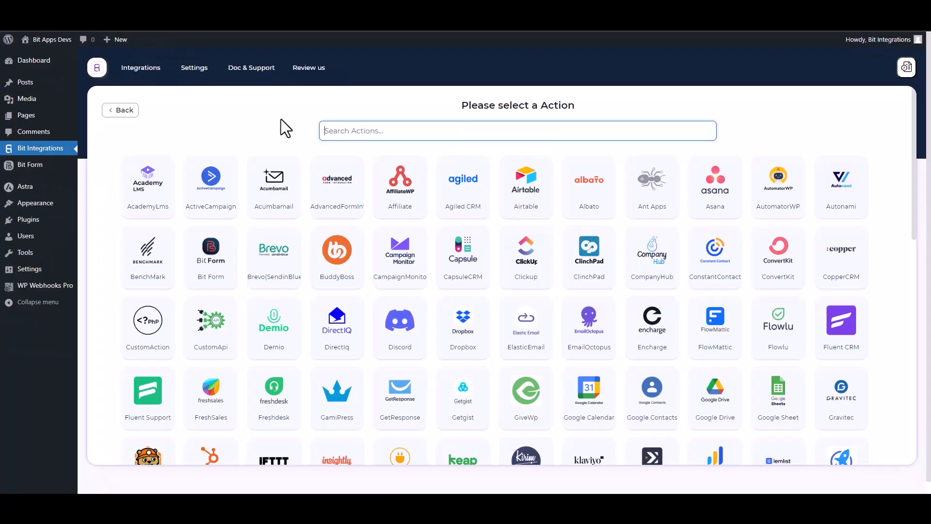
text(wp)
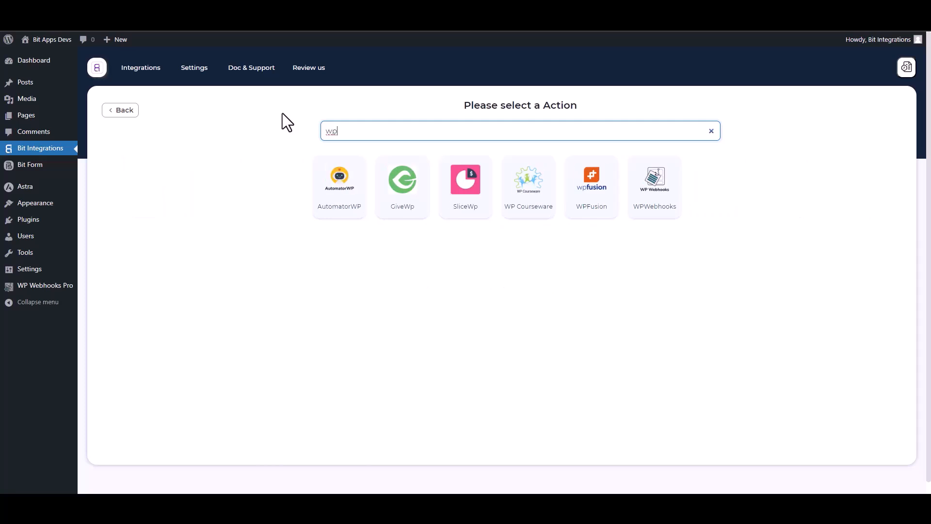
click(663, 214)
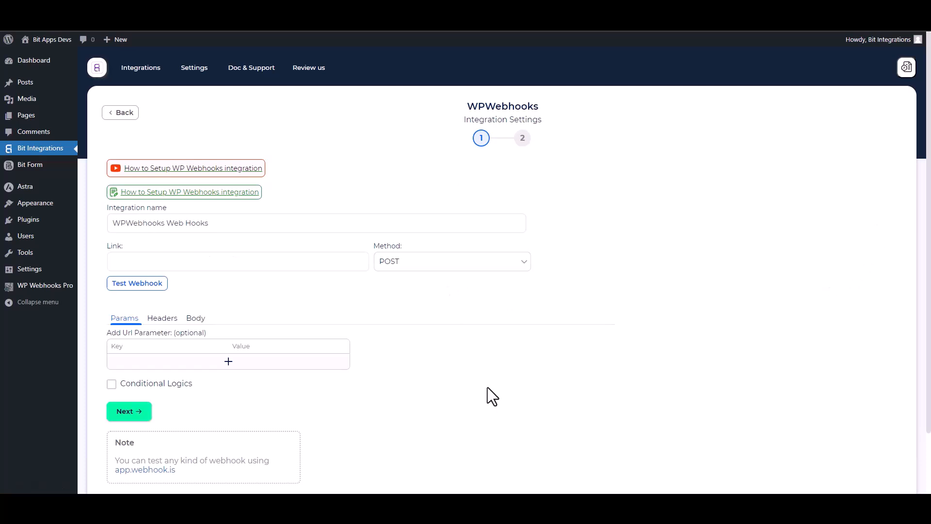
- Create an automation flow named "Bit Integrations" in WP Webhooks Pro
click(45, 285)
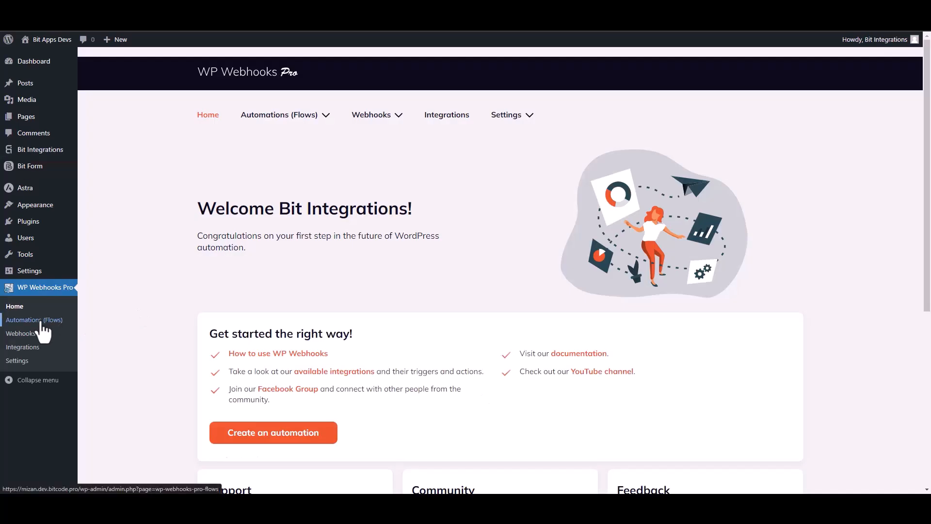
click(40, 321)
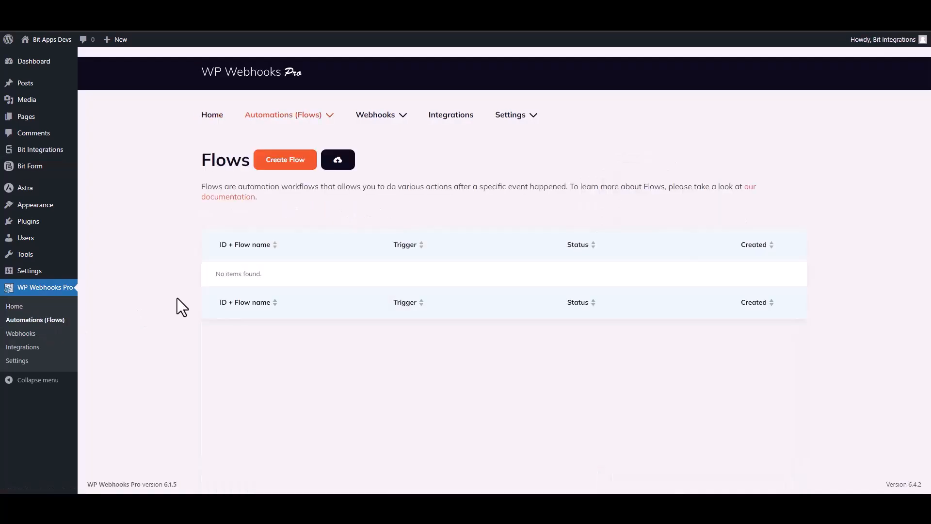
click(287, 163)
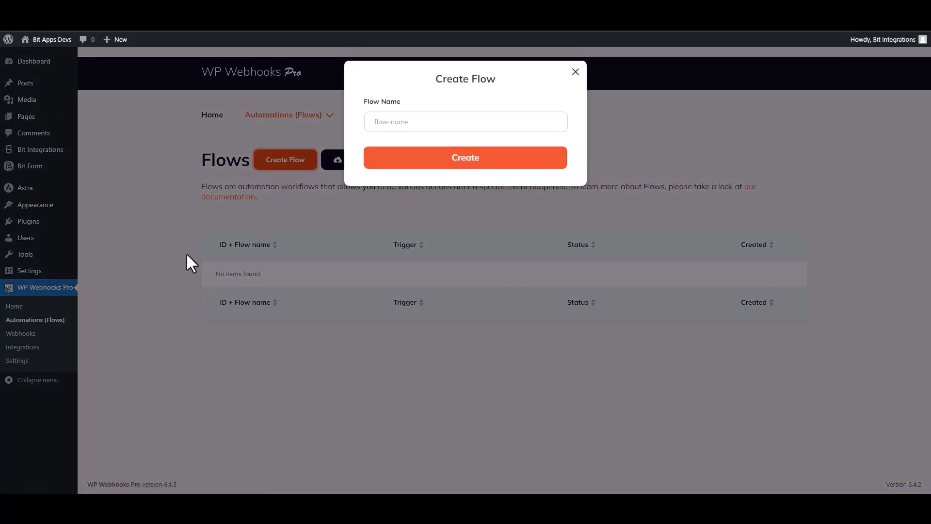
click(391, 122)
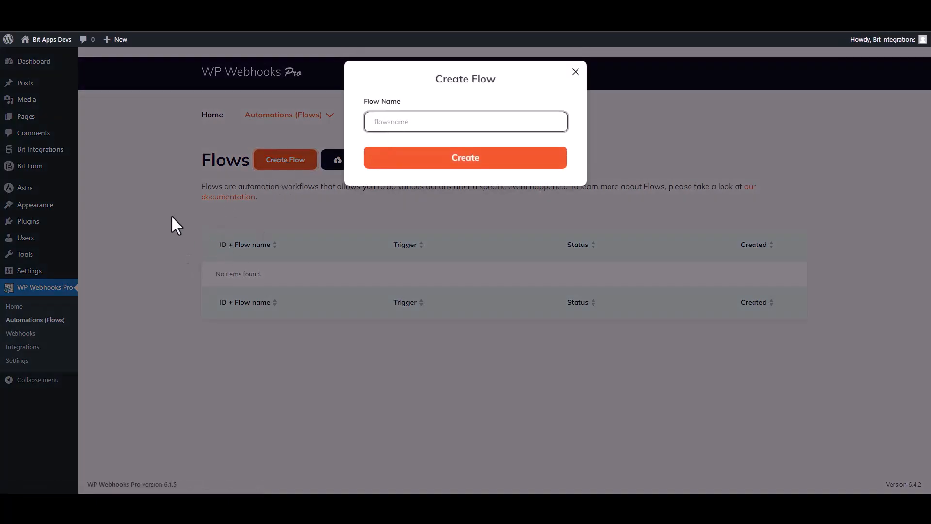
text(Bit Integrations)
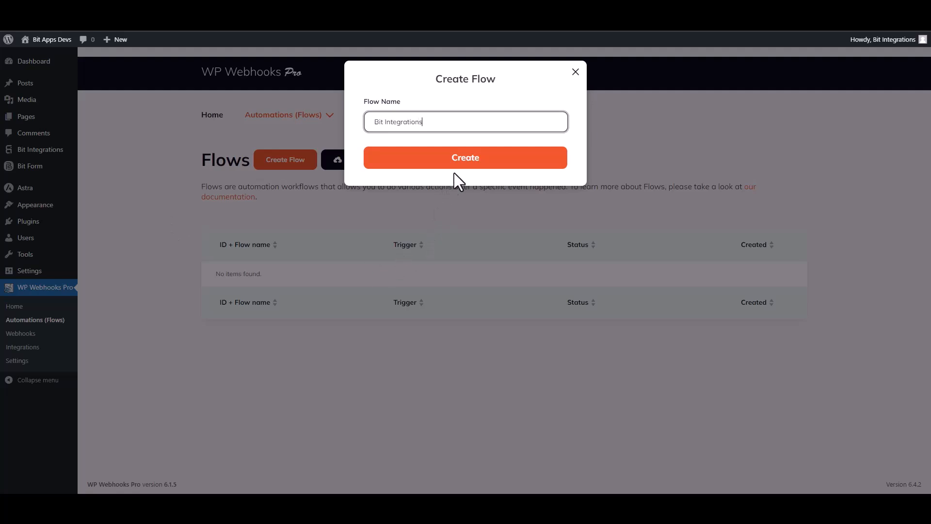
click(463, 168)
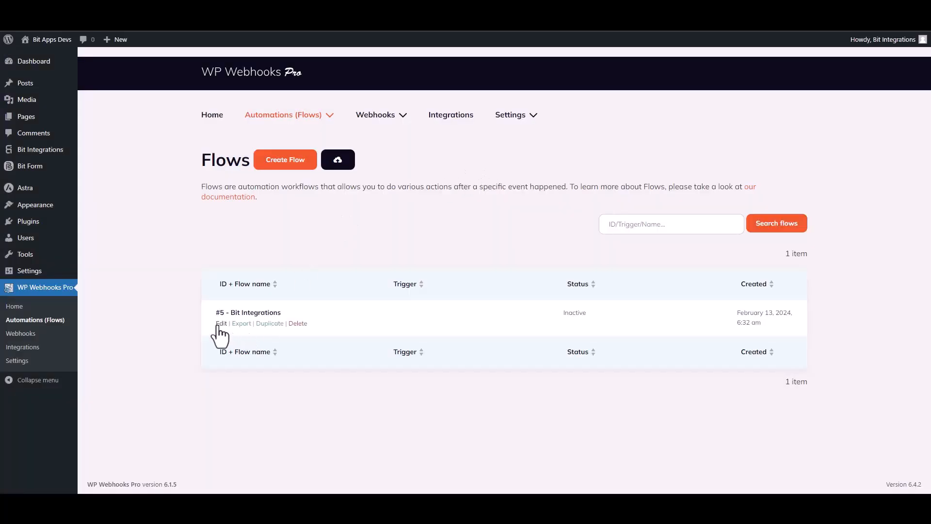
- Edit the Bit Integrations flow and set its trigger to the Webhooks integration's "HTTP request received"
click(218, 323)
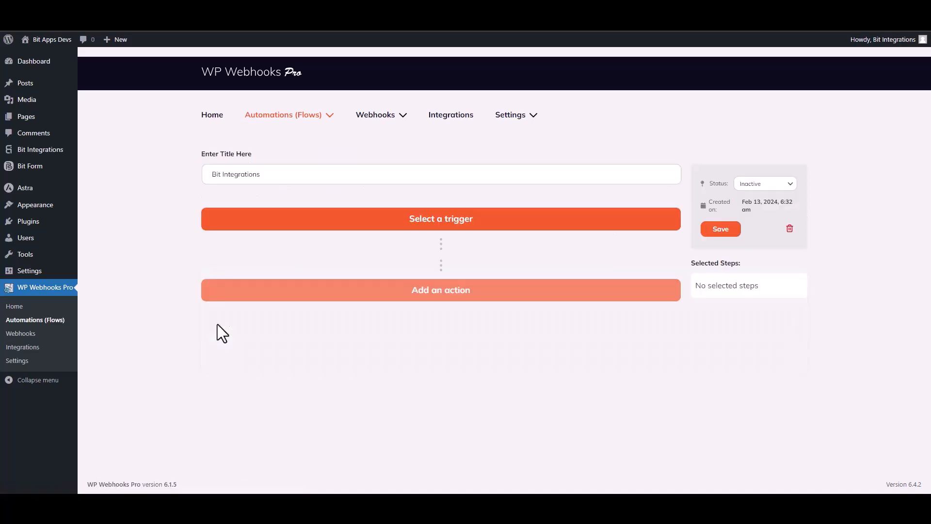
click(464, 226)
click(522, 274)
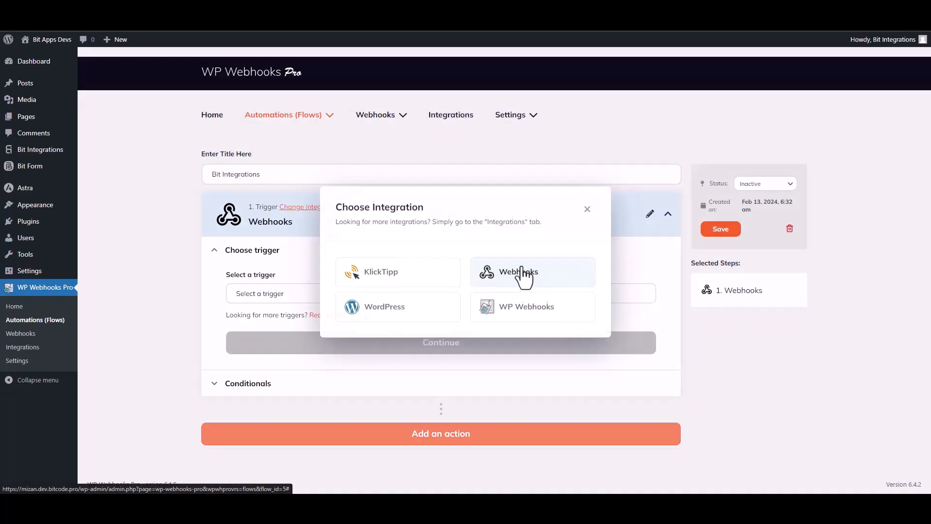
click(279, 296)
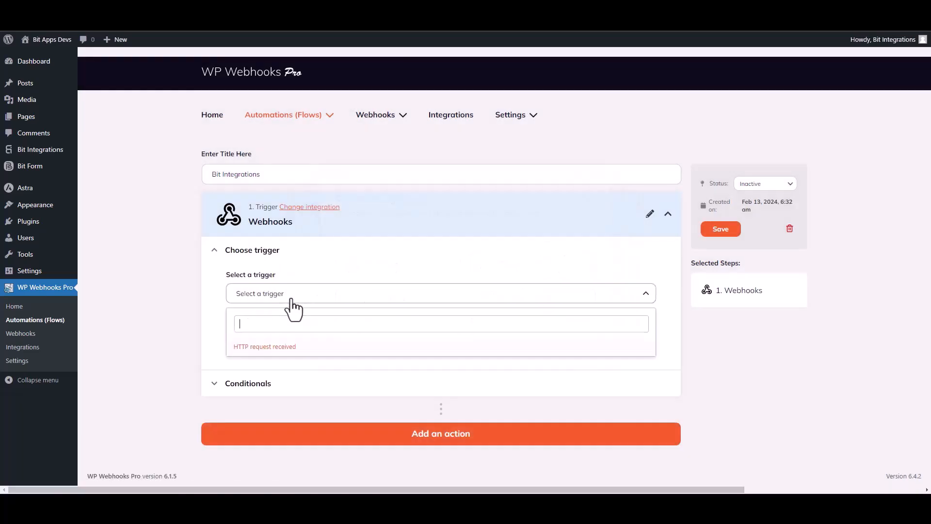
click(280, 350)
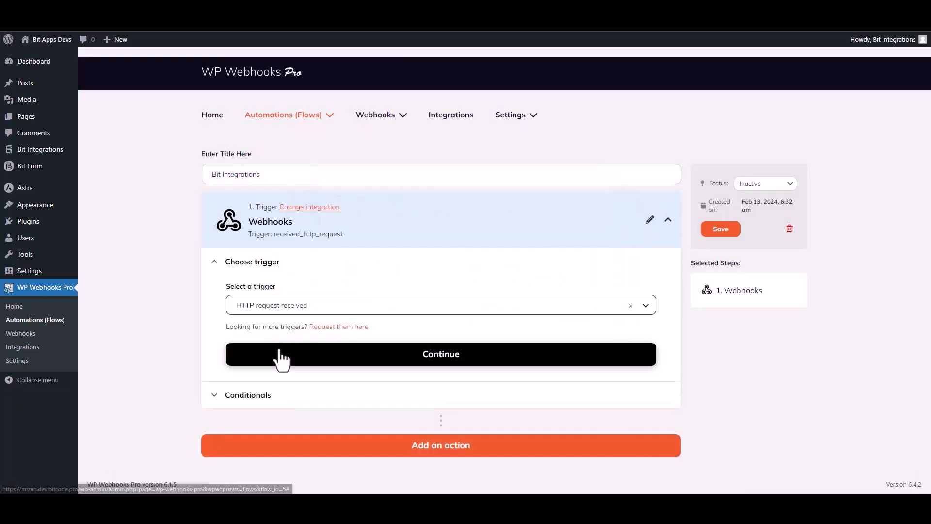
click(432, 354)
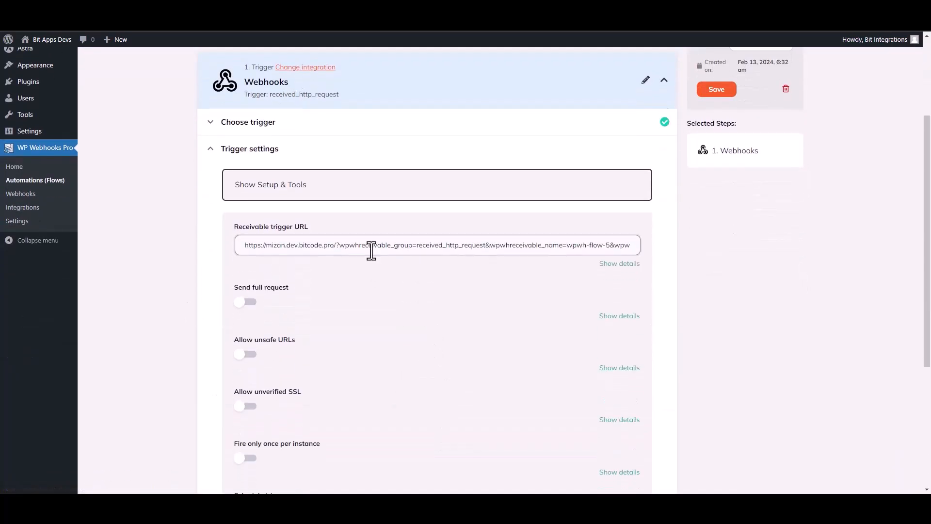
- Copy the flow's receivable trigger URL, including its access token, into the WPWebhooks integration's Link
click(371, 245)
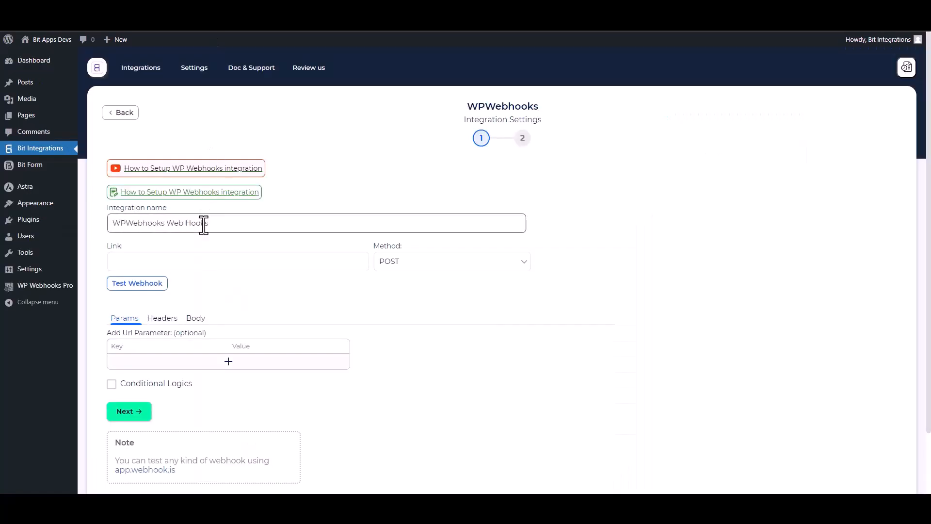
click(161, 255)
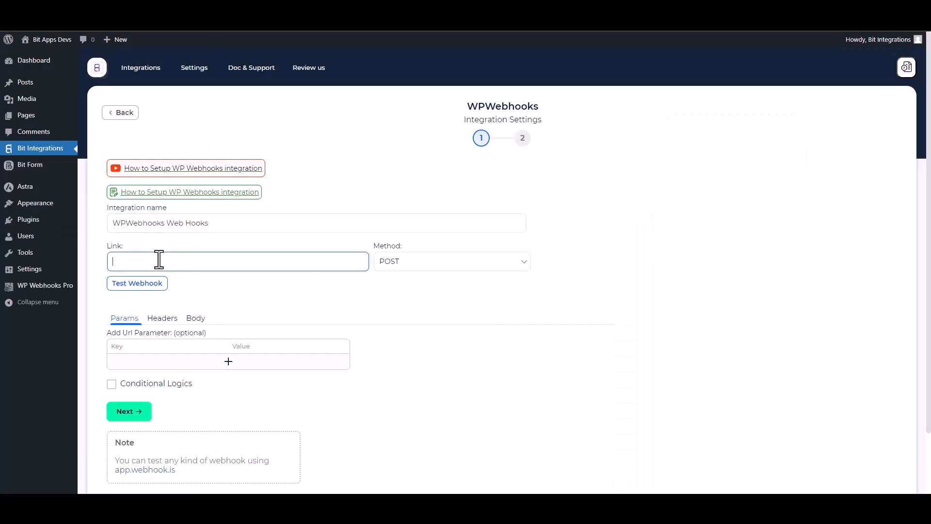
key(ctrl+v)
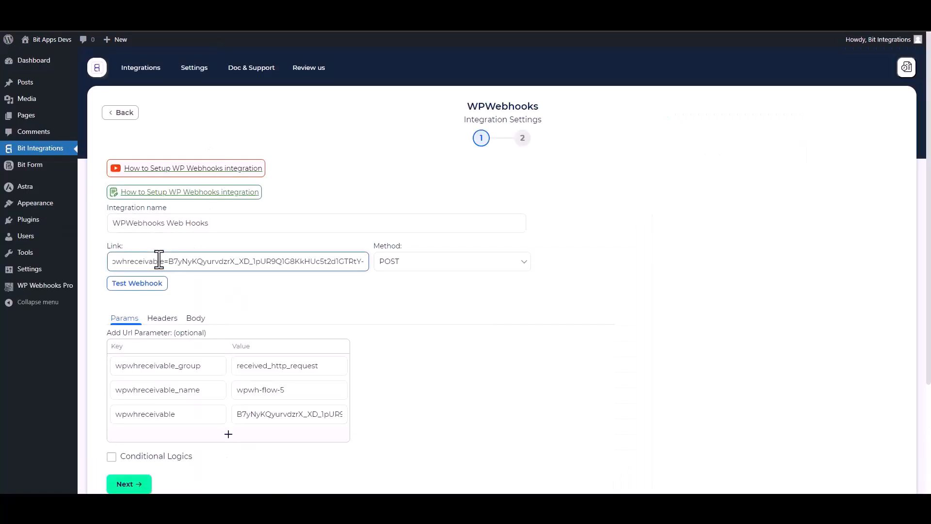
- Set the webhook body to send all data with content type application/json, and test the webhook
scroll(908, 299, down, 1)
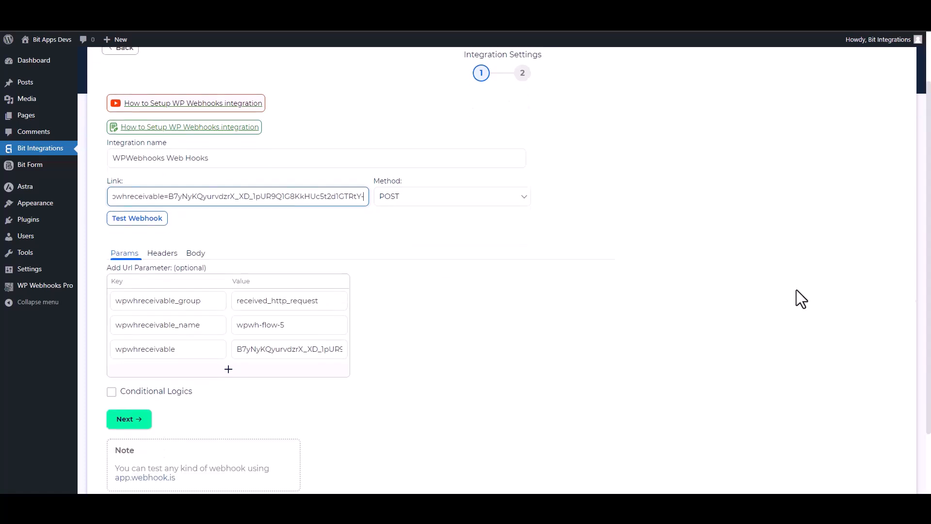
click(199, 258)
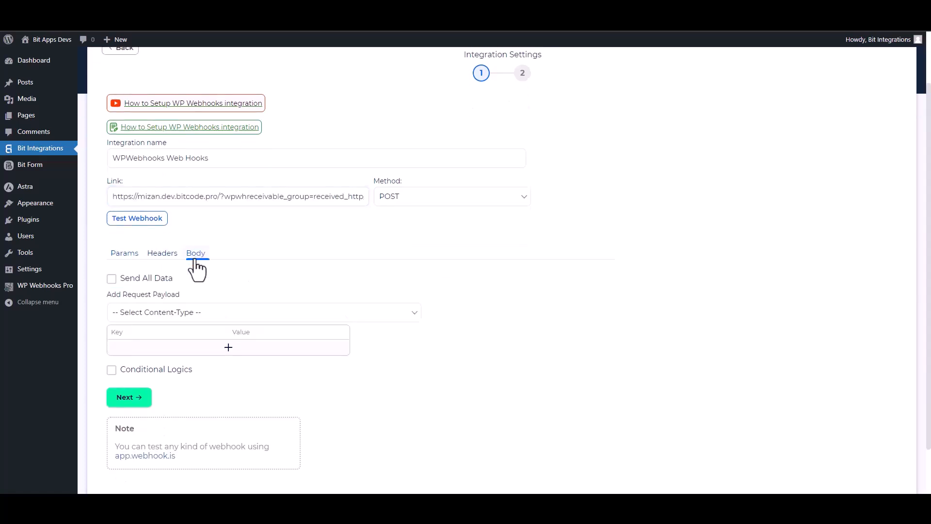
click(129, 280)
click(193, 316)
click(171, 339)
scroll(567, 336, down, 2)
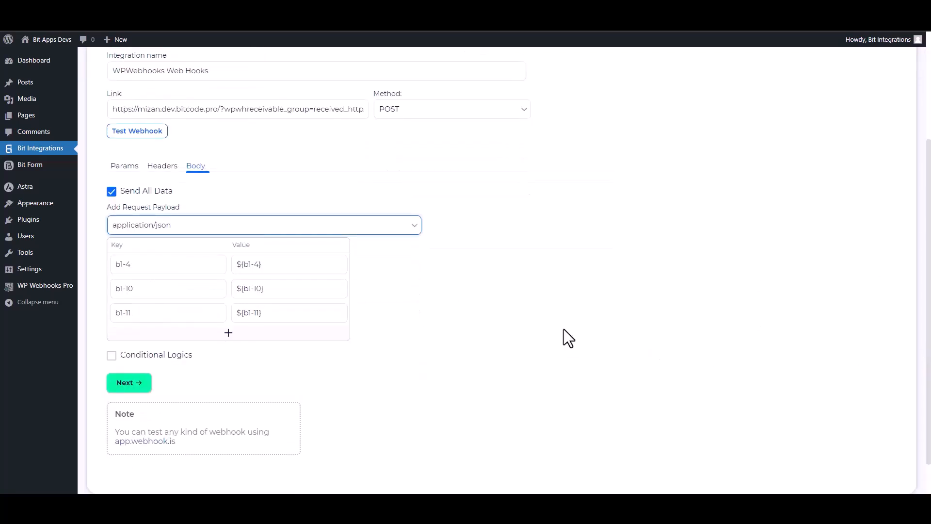
click(157, 136)
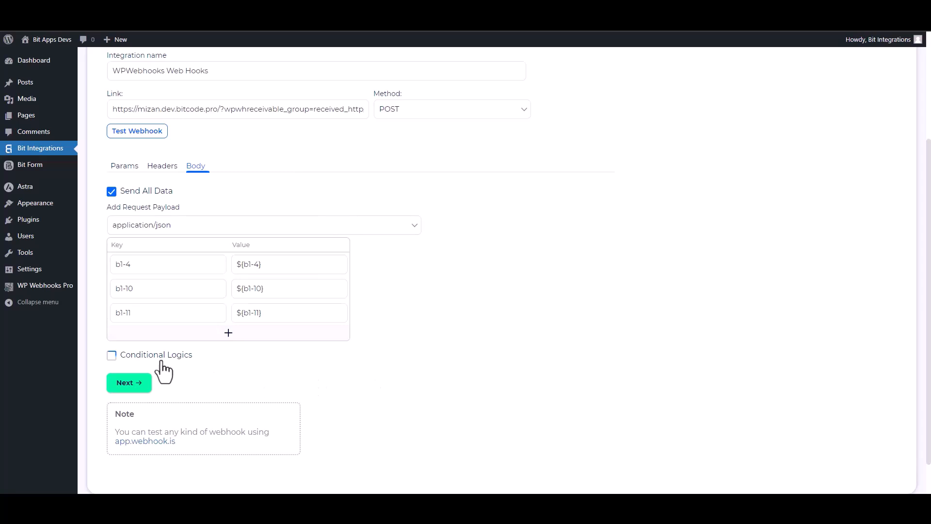
click(140, 361)
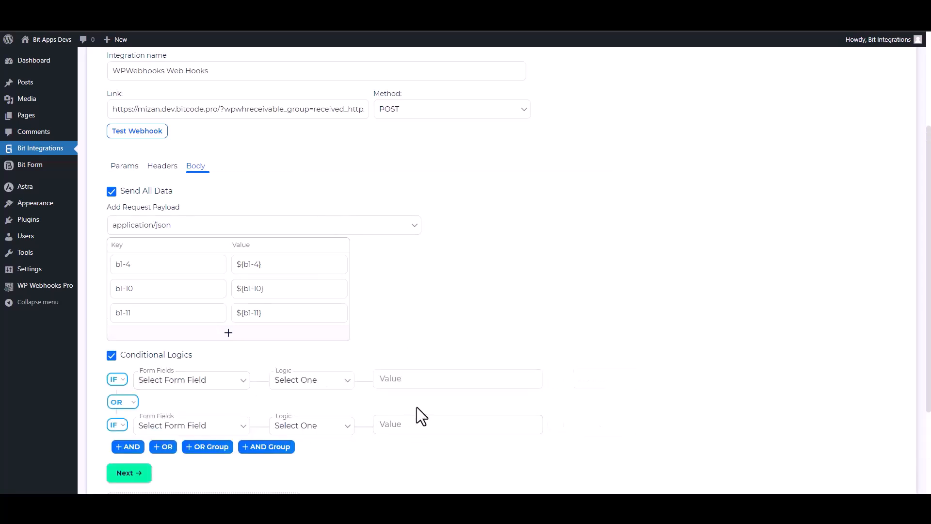
scroll(870, 374, down, 2)
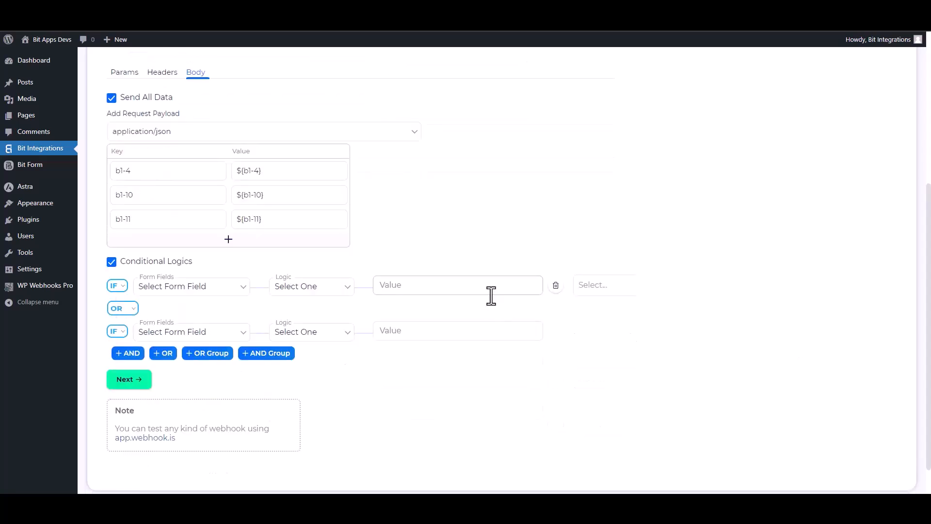
click(112, 262)
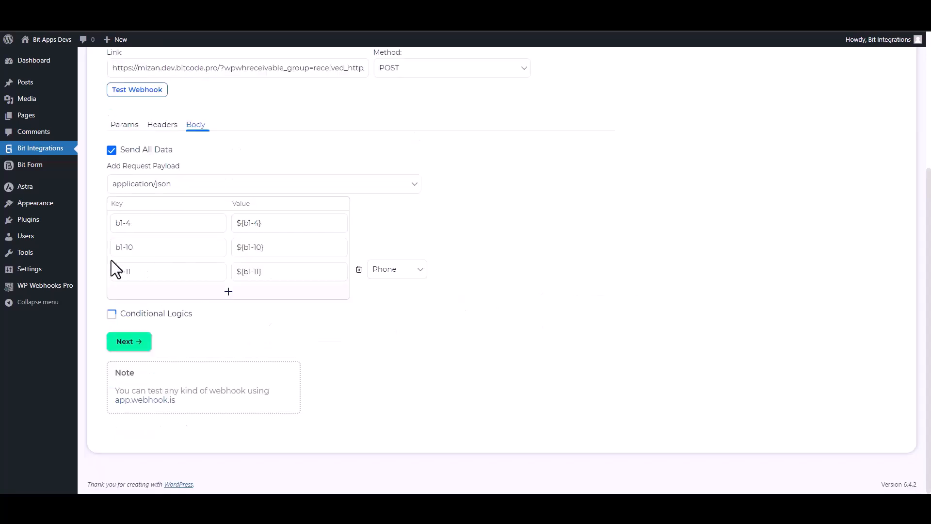
- Proceed to the final stage of the WPWebhooks integration and finish it
click(144, 342)
click(492, 202)
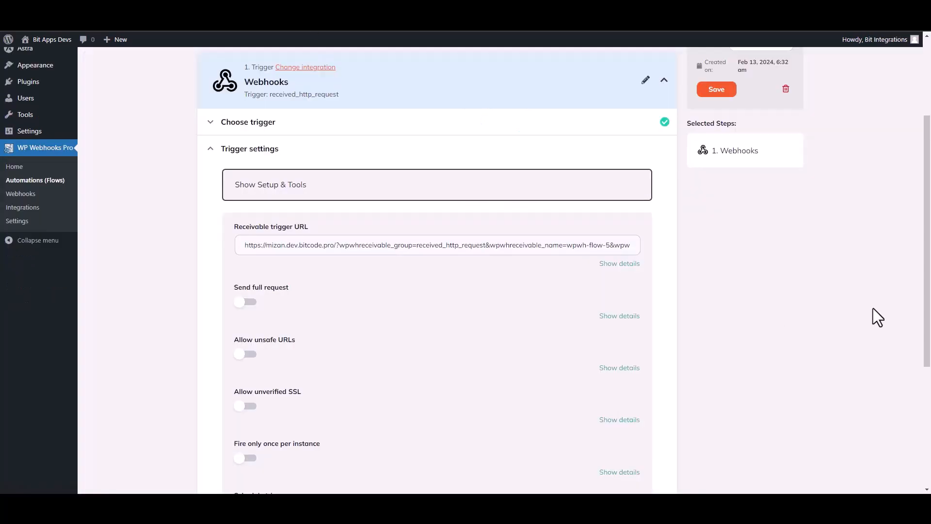
- Save the flow's trigger settings in WP Webhooks Pro and load Log #18 as test data using Get log data
scroll(437, 291, down, 3)
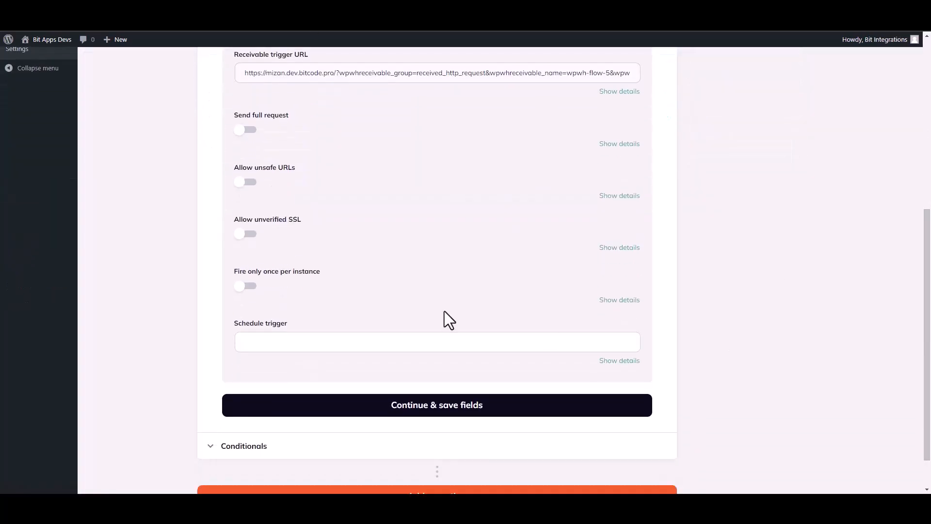
click(429, 405)
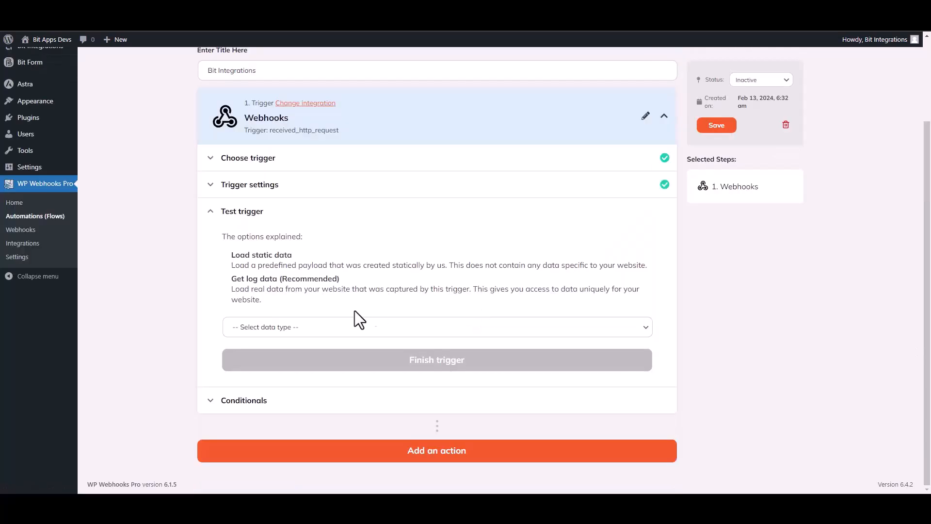
click(292, 329)
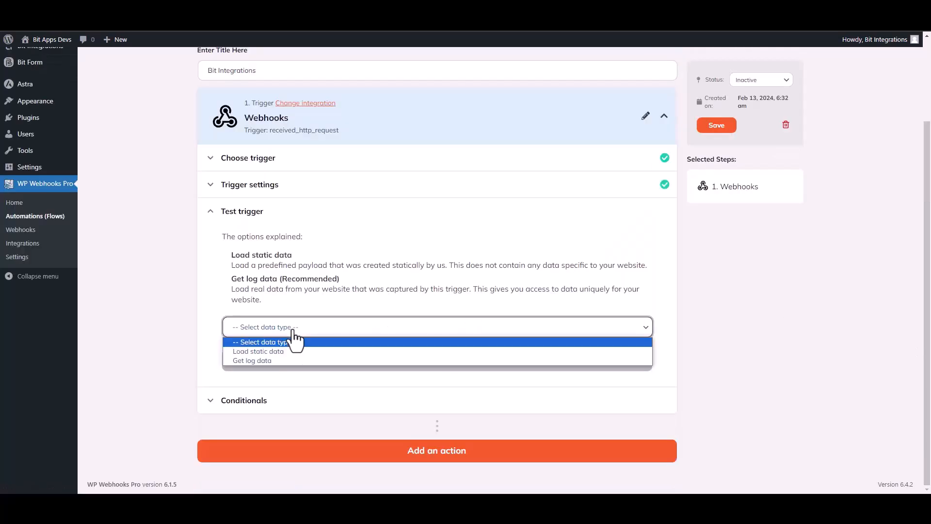
click(264, 360)
click(485, 365)
click(303, 383)
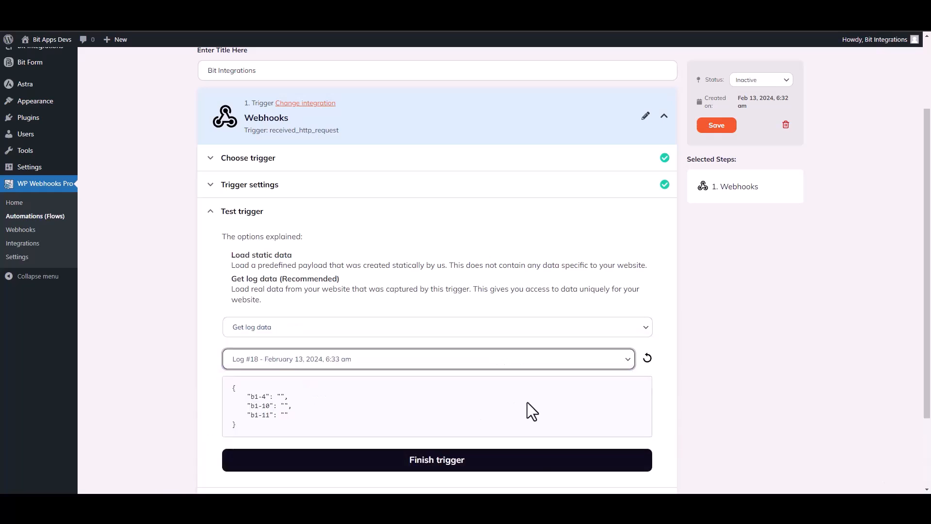
- Check the loaded log payload and finish the Webhooks trigger
triple_click(289, 420)
click(416, 415)
scroll(906, 329, down, 2)
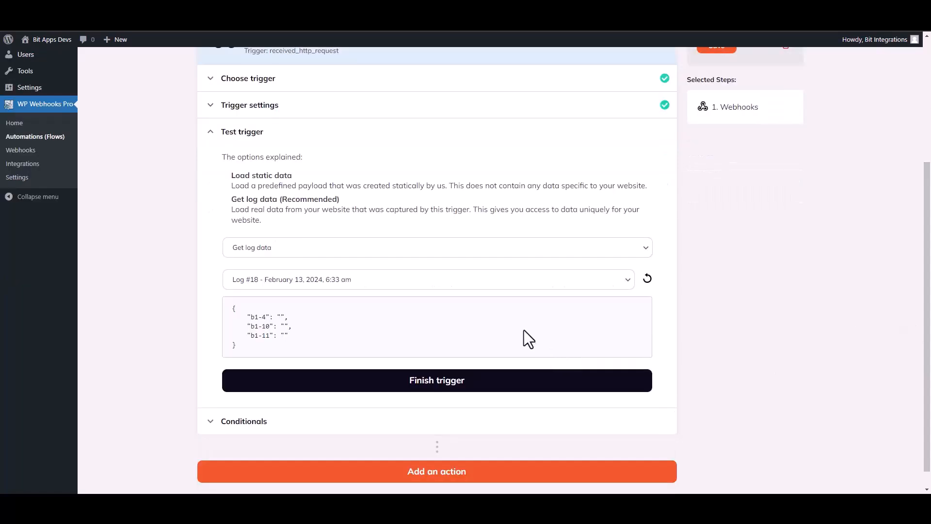
click(440, 392)
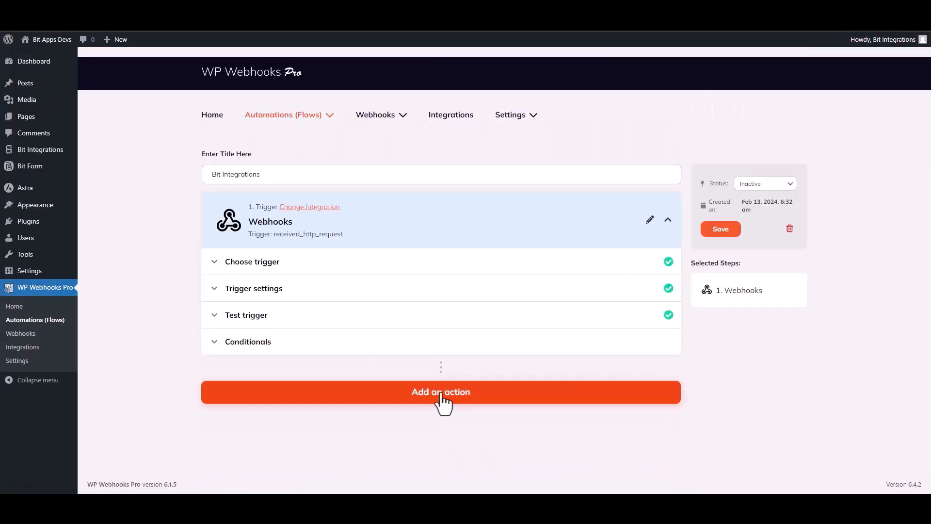
- Add an action to the flow using the WordPress integration
click(442, 394)
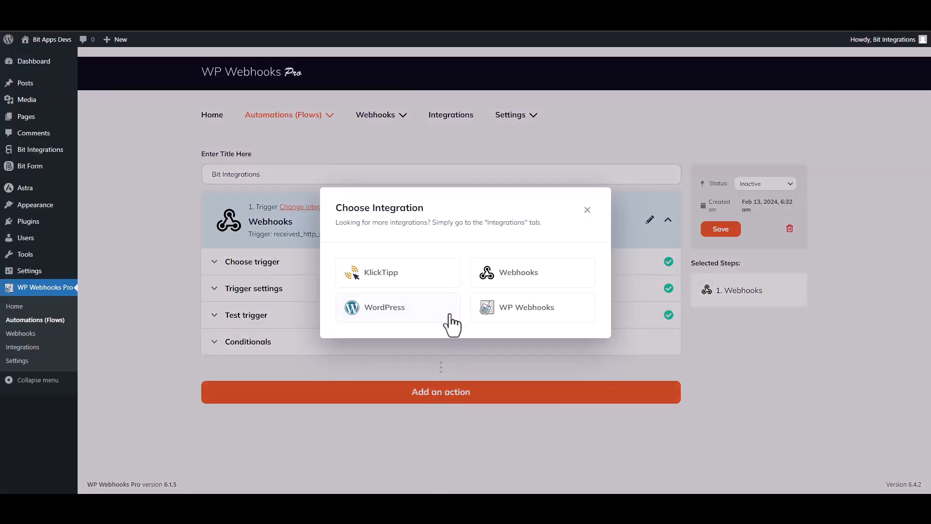
click(401, 314)
scroll(401, 312, down, 5)
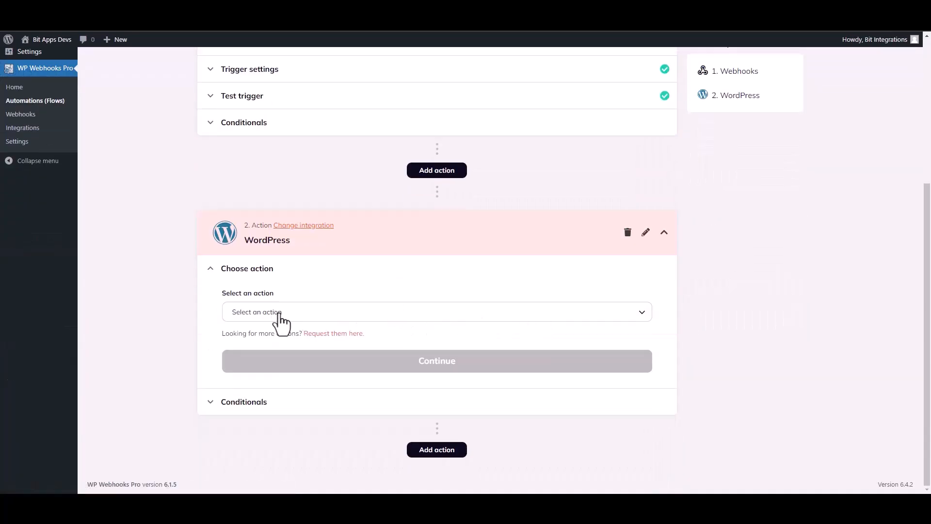
- Set the WordPress step's action to Create user and continue to its action settings
click(292, 315)
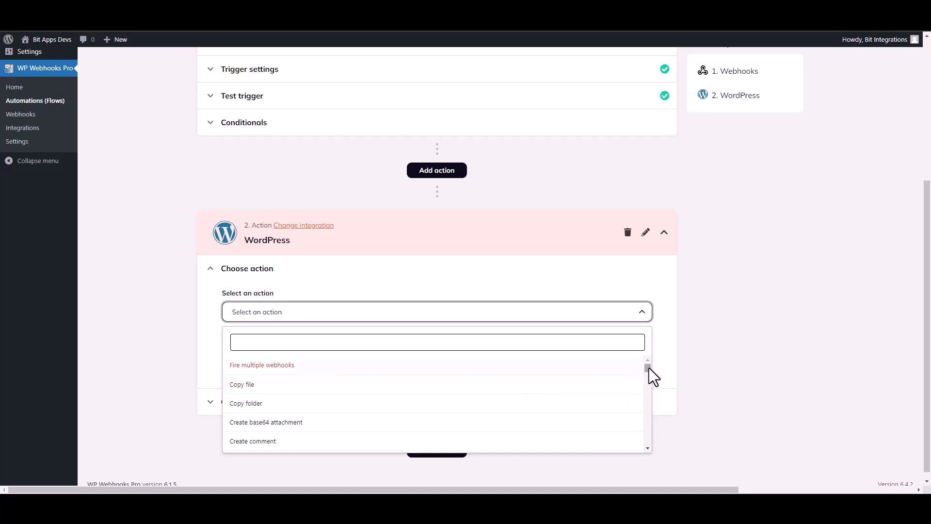
text(create u)
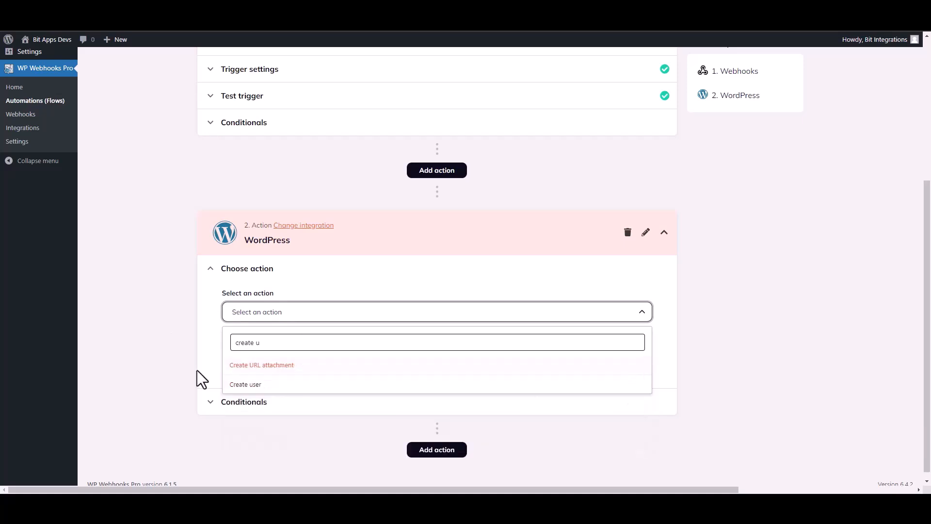
click(248, 384)
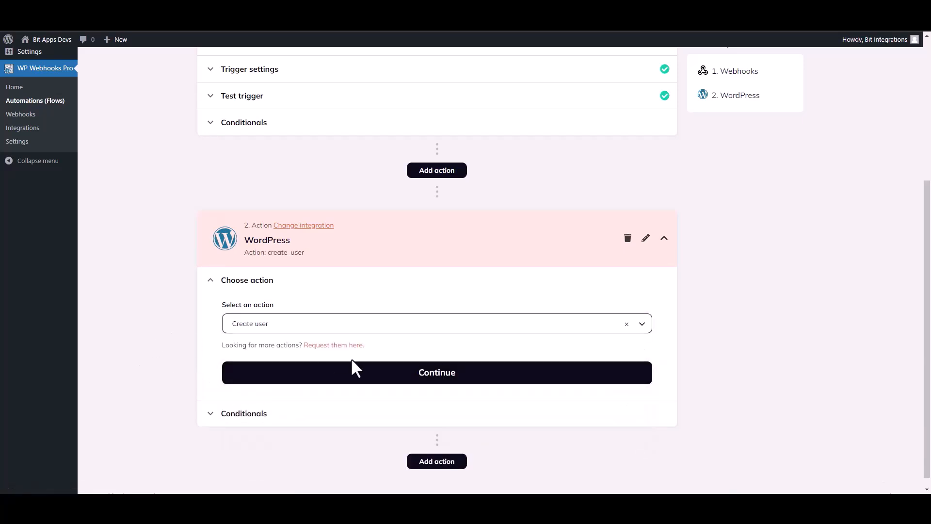
click(347, 373)
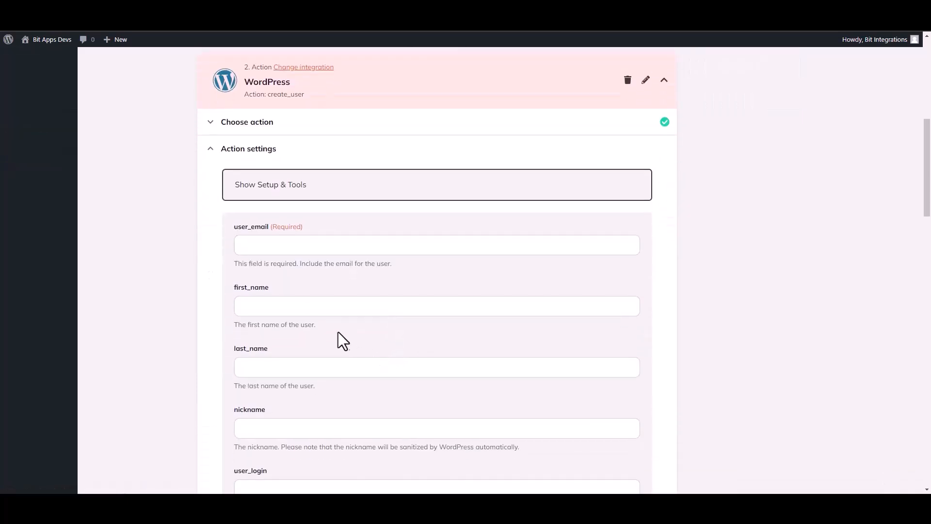
- Map user_email to the Webhooks tag b1-4 and first_name to b1-10, and save the action's fields
click(270, 246)
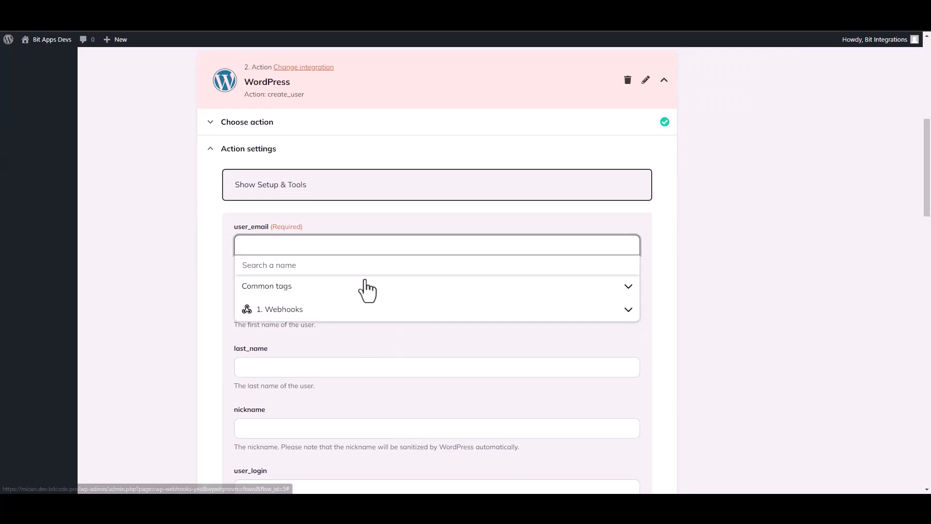
click(293, 312)
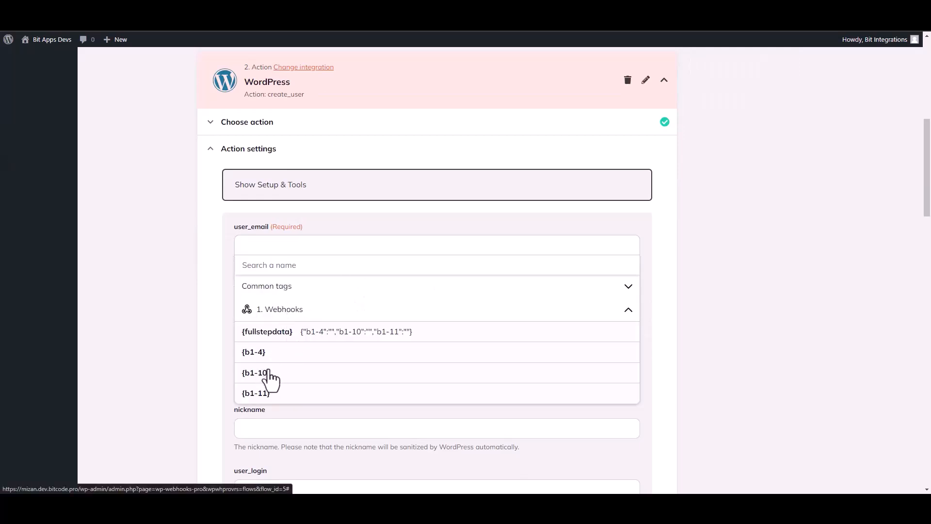
click(267, 357)
click(177, 326)
click(260, 313)
click(292, 373)
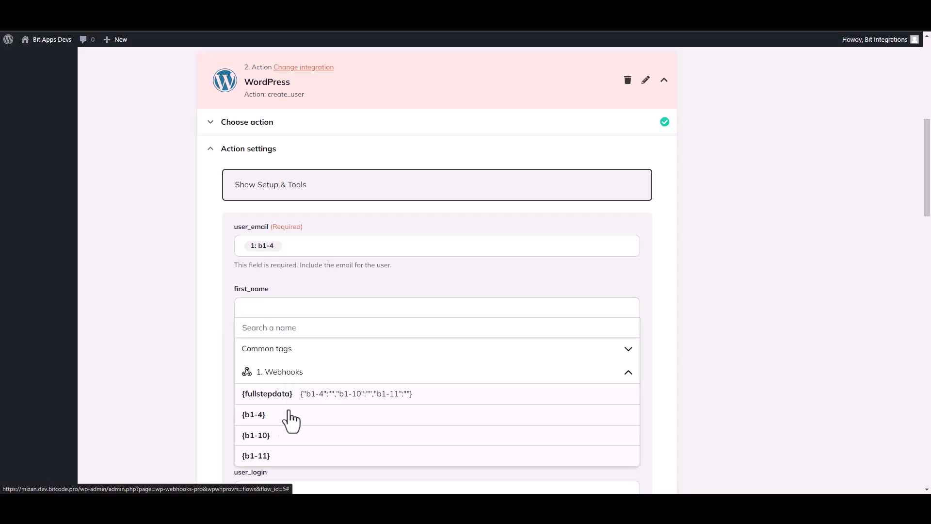
click(270, 436)
click(171, 358)
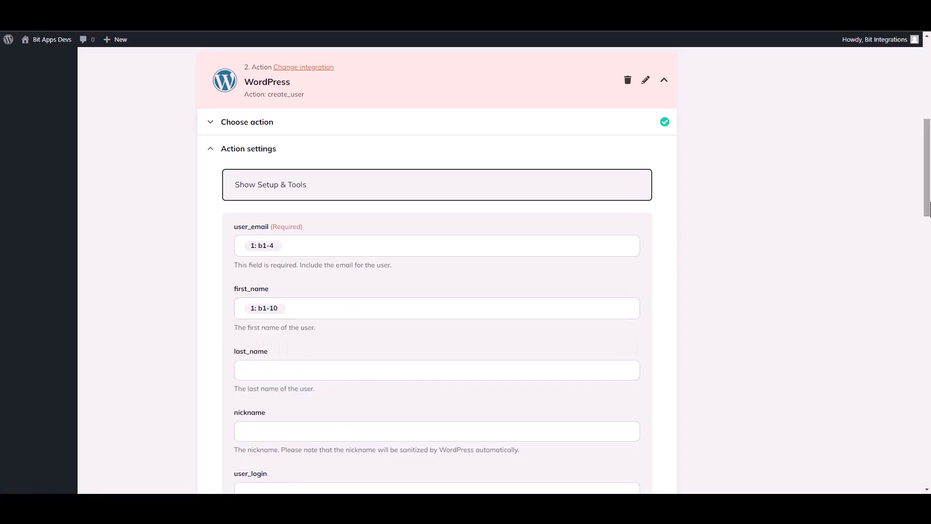
scroll(437, 272, down, 20)
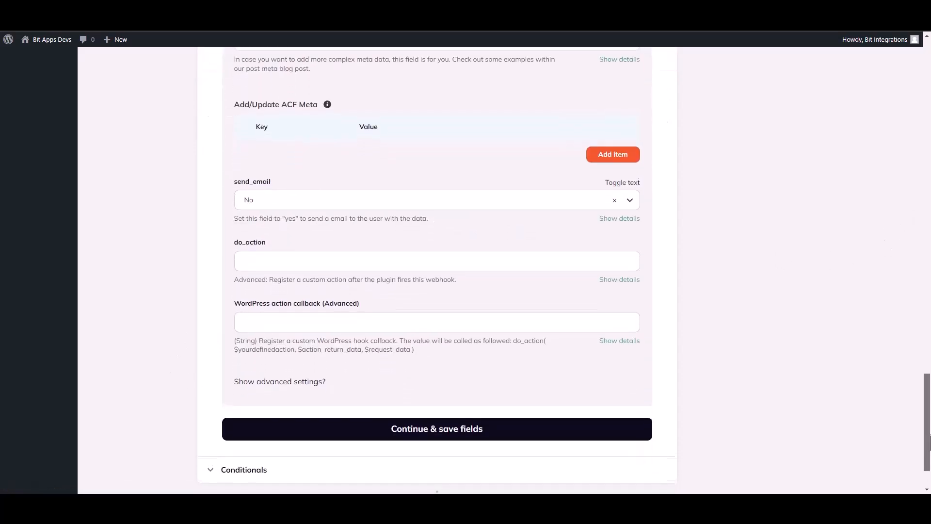
click(477, 429)
- Test the create user action with Fire webhook action, check the response, and finish the action
click(281, 329)
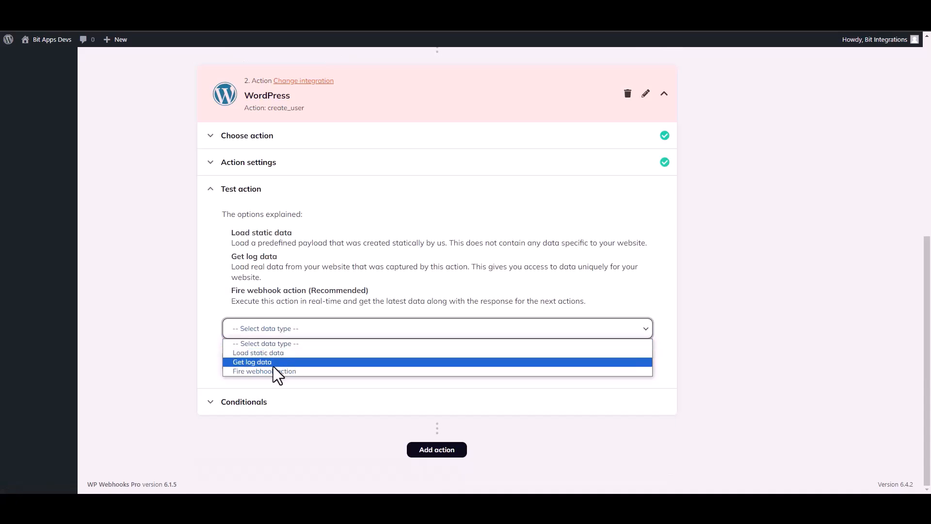
click(256, 371)
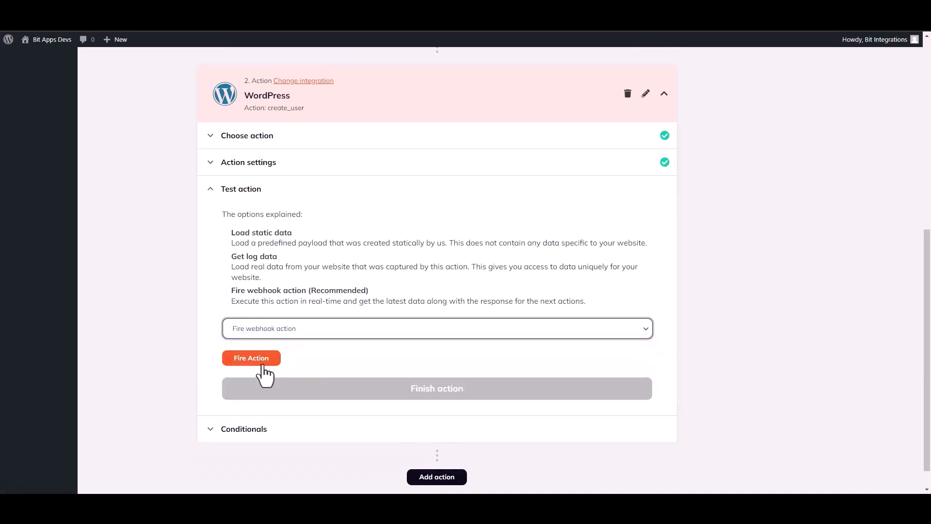
click(261, 361)
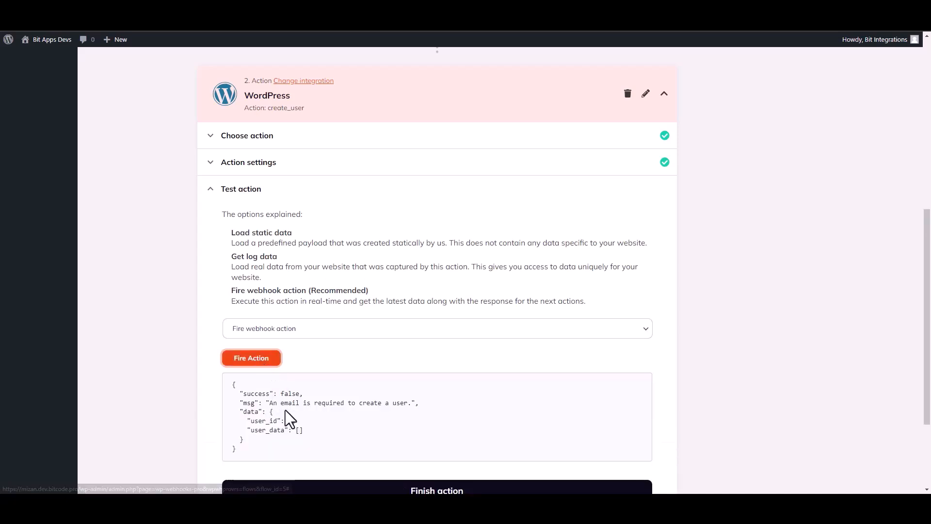
double_click(252, 393)
click(504, 416)
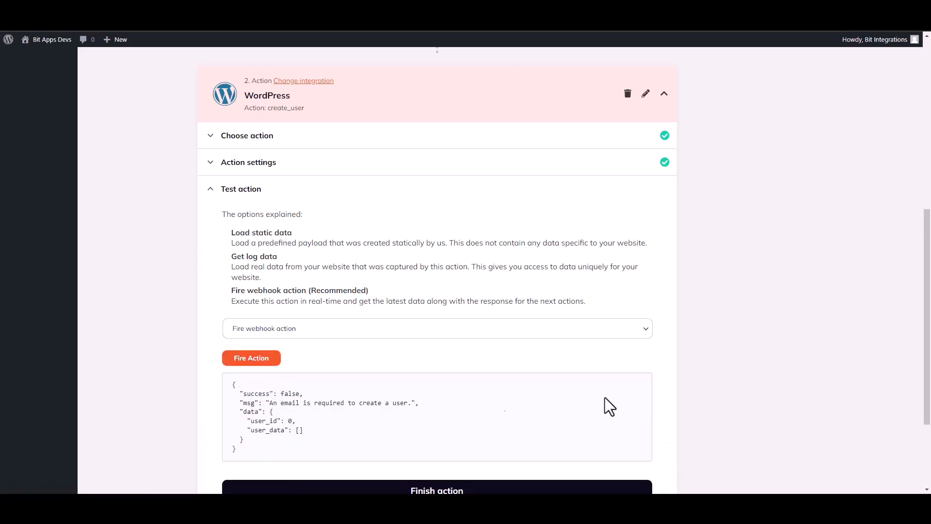
scroll(503, 416, down, 3)
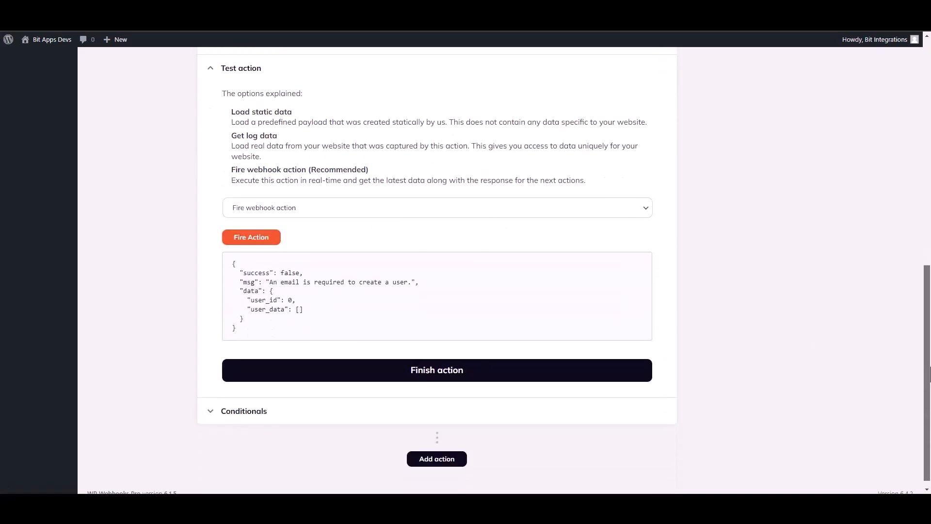
click(453, 372)
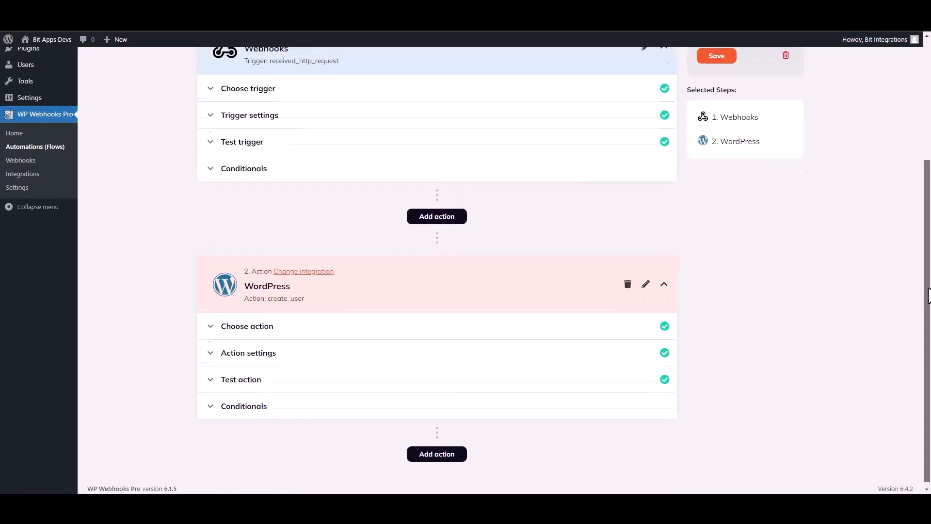
- Set the flow's status to Active and save the flow
scroll(928, 308, up, 3)
click(742, 137)
click(744, 153)
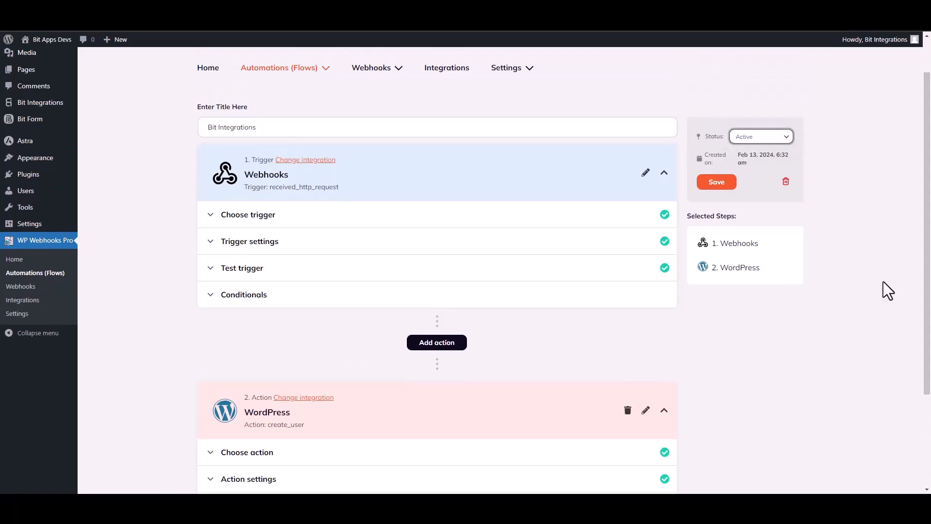
click(720, 186)
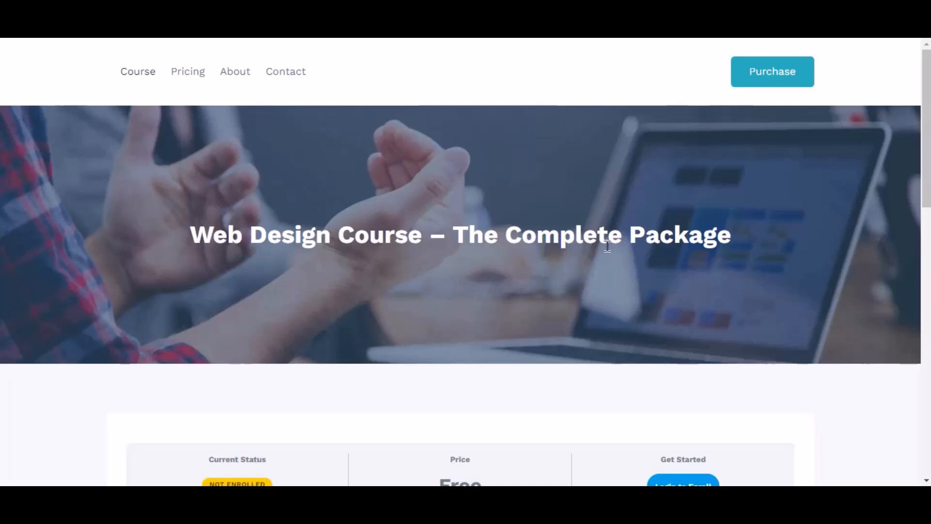
- On the LearnDash Web Design Course page, start the login to enroll, enter the username or email and the account password, and log in
scroll(607, 247, down, 4)
click(675, 309)
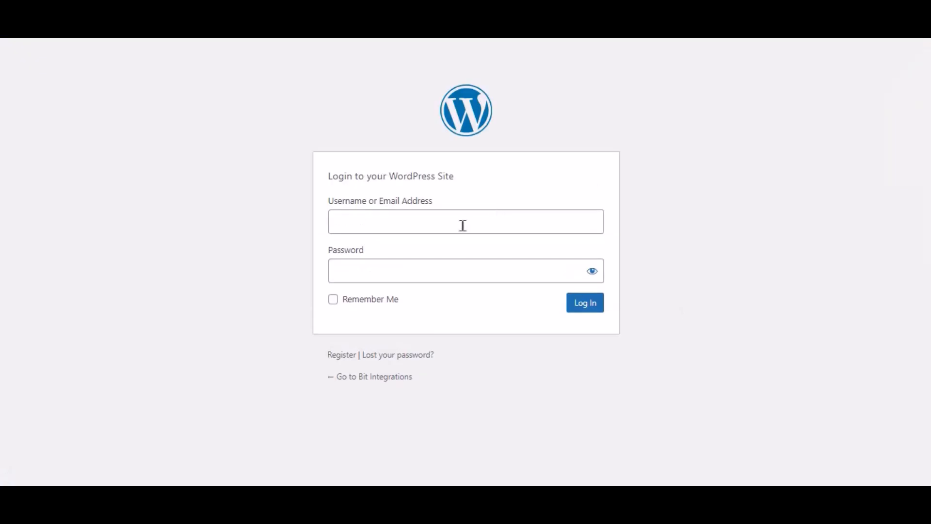
click(463, 225)
key(ctrl+v)
click(417, 261)
key(ctrl+v)
click(584, 309)
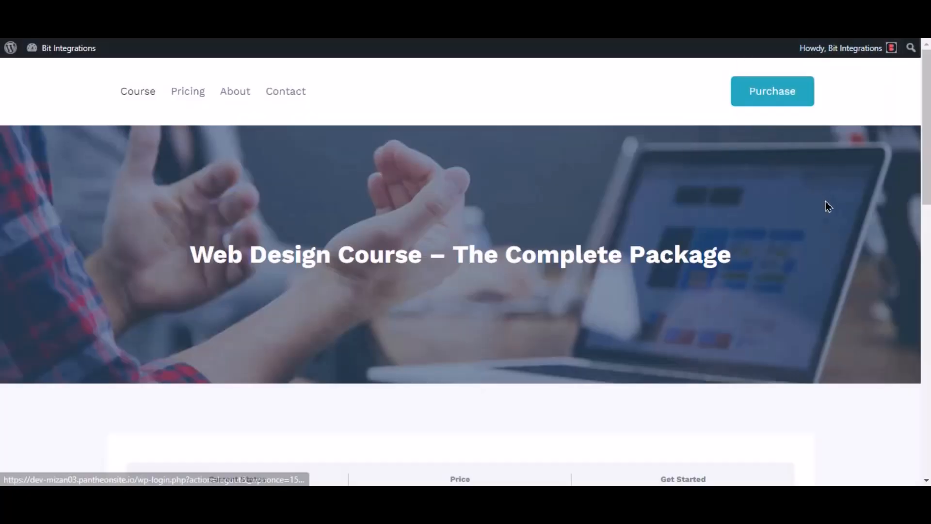
- Enroll in the Web Design Course and expand all of its course content
scroll(826, 204, down, 3)
click(681, 335)
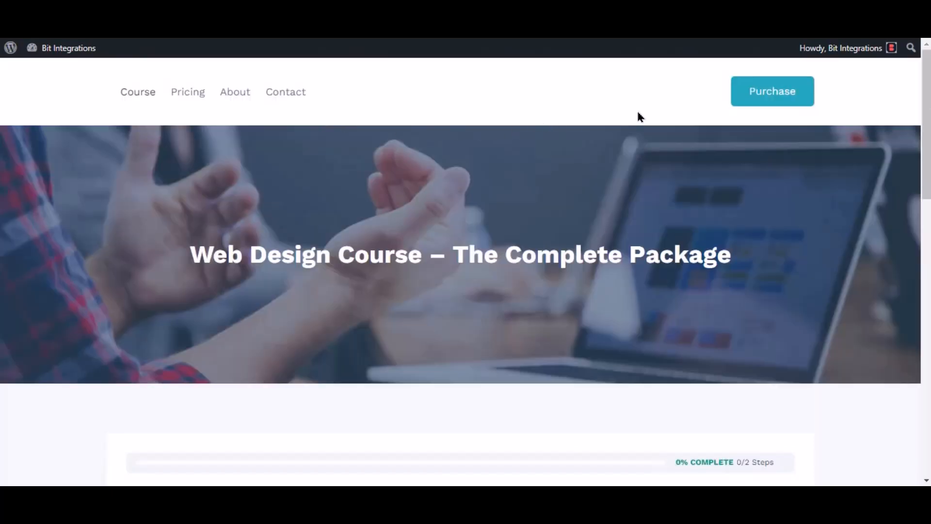
scroll(639, 116, down, 6)
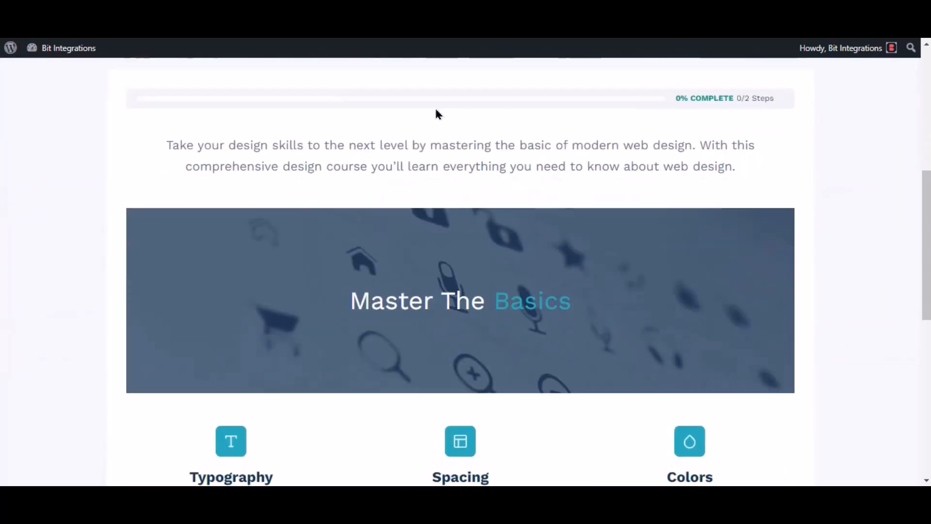
scroll(679, 117, down, 6)
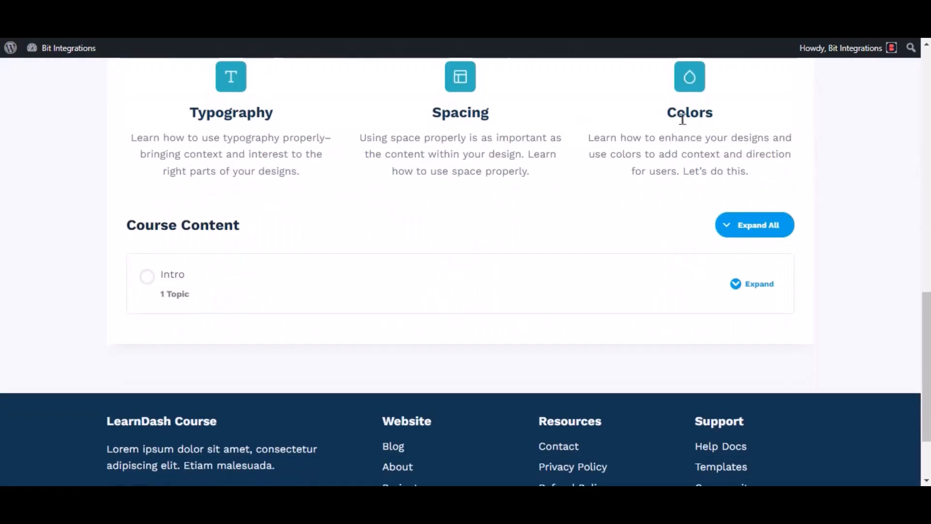
click(741, 232)
scroll(498, 228, down, 3)
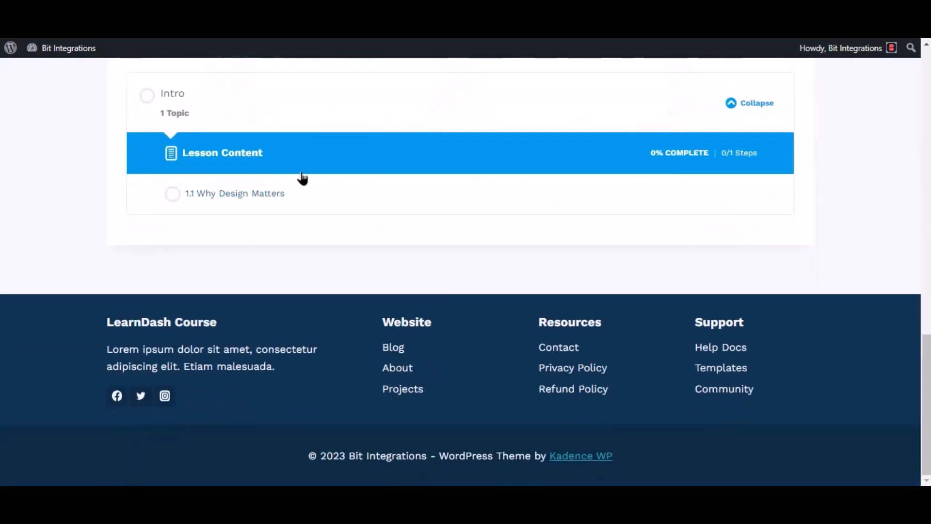
scroll(472, 209, up, 2)
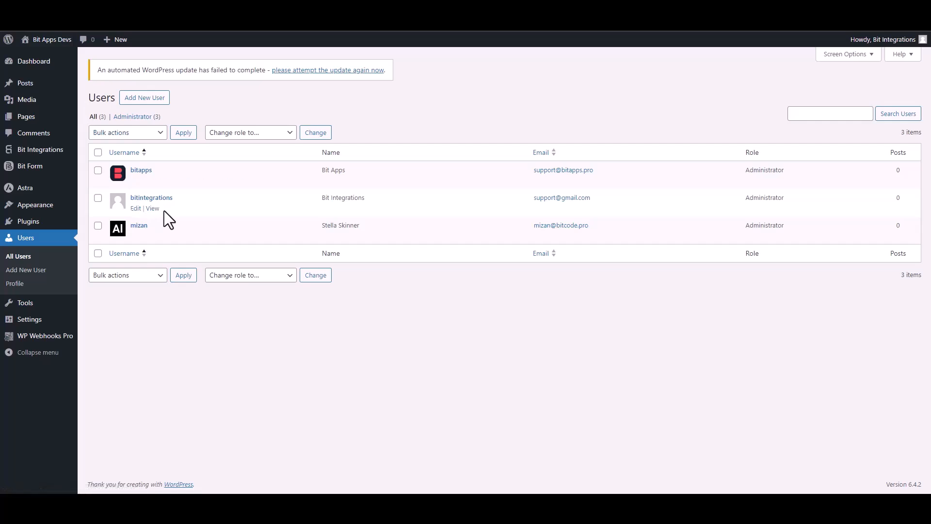